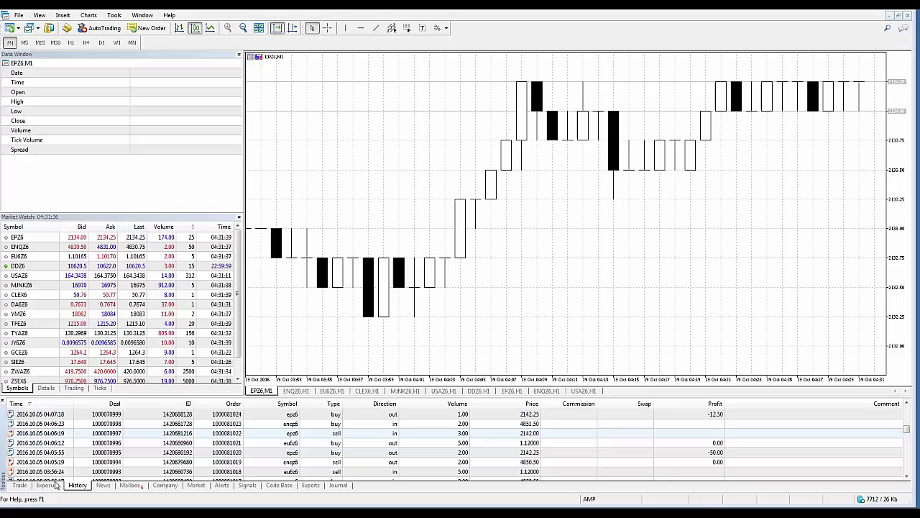
Step: Cycle through the Exposure and Trade tabs and return to the October 2016 deal history totalling 586.25
left_click(27, 488)
left_click(41, 487)
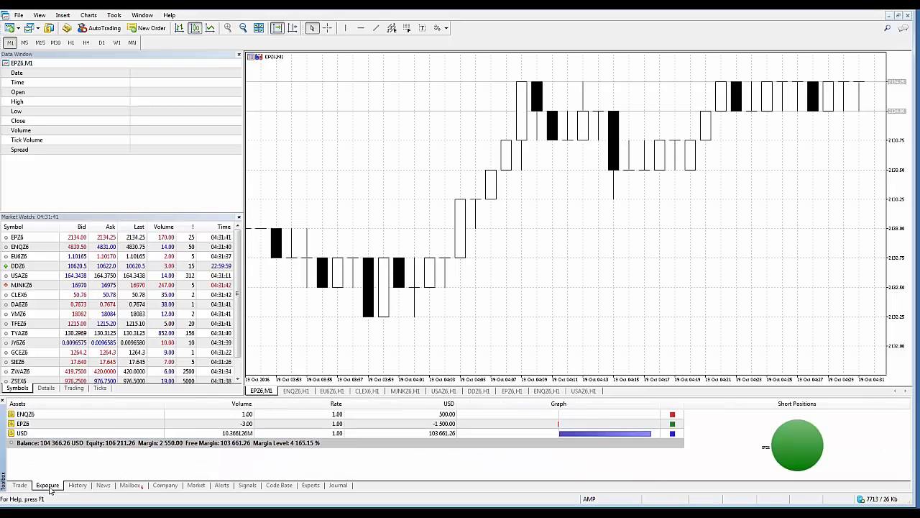
left_click(79, 487)
left_click(80, 488)
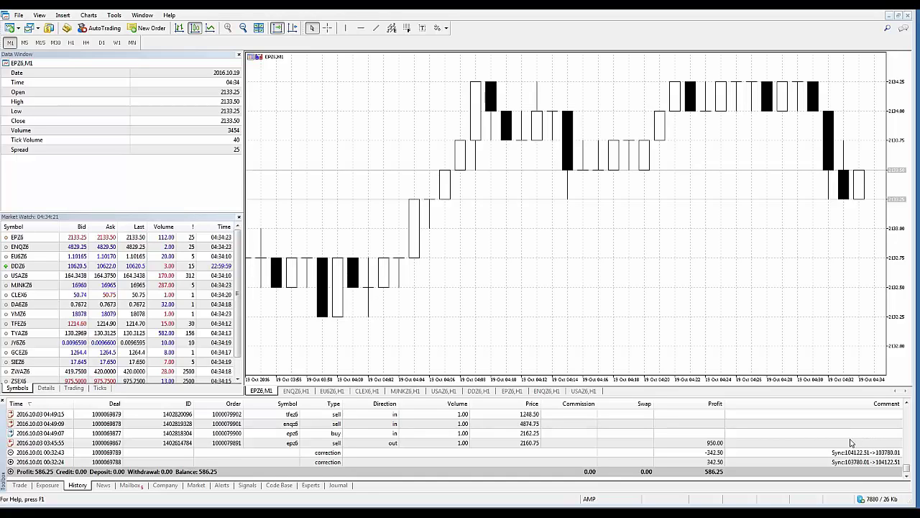
double_click(22, 237)
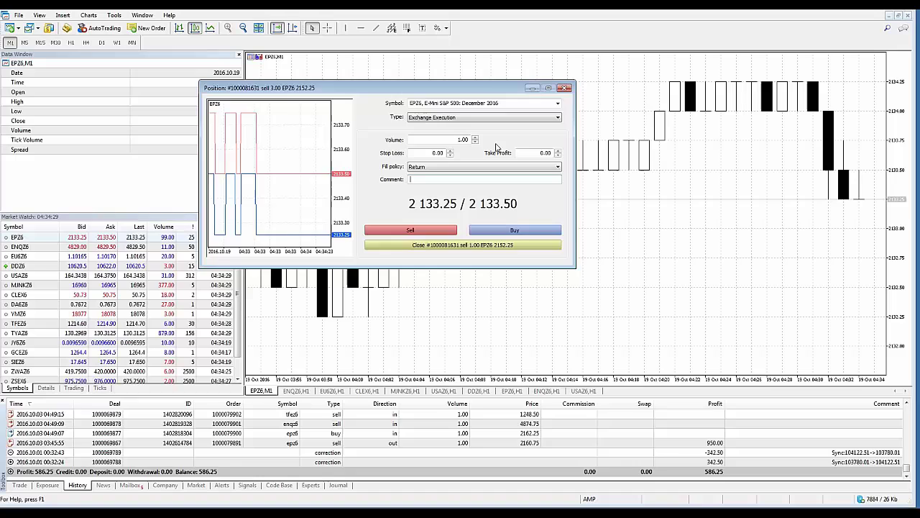
key("Escape")
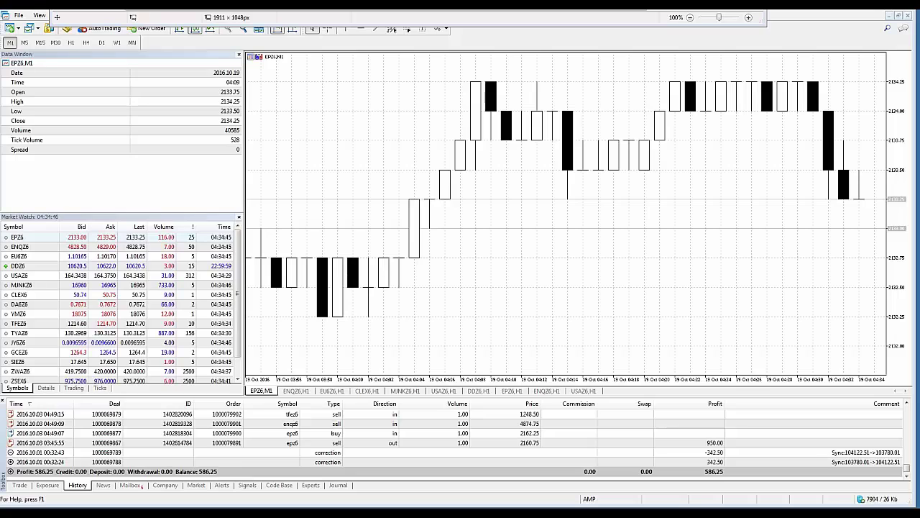
Step: Switch the History view to Orders, back to Deals, then to Orders & Deals
right_click(145, 415)
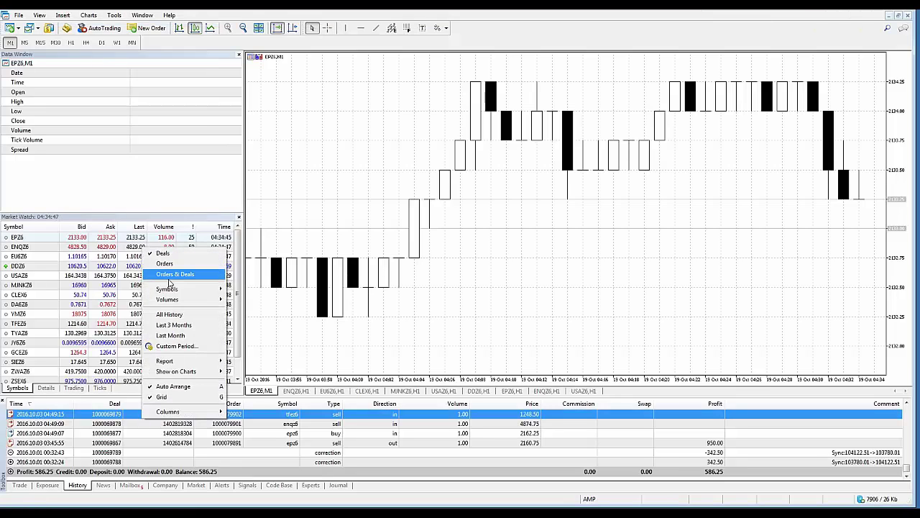
left_click(170, 264)
right_click(106, 426)
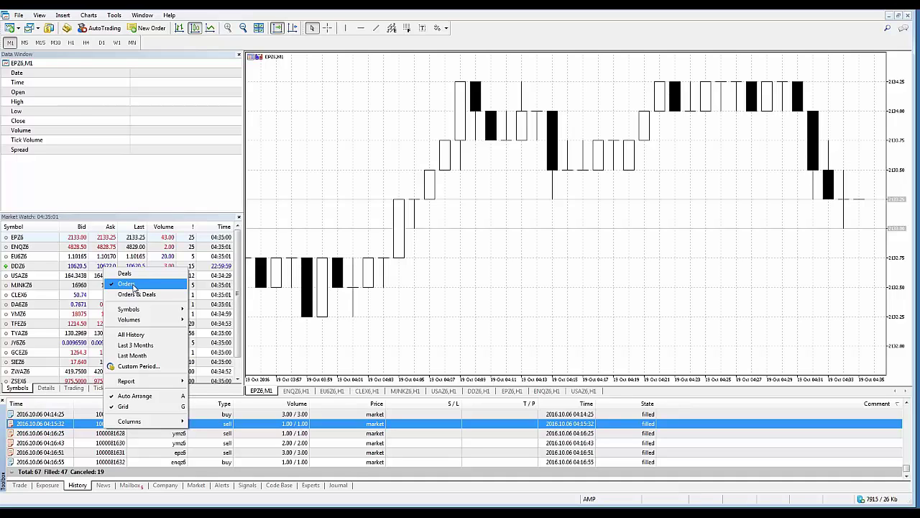
left_click(127, 273)
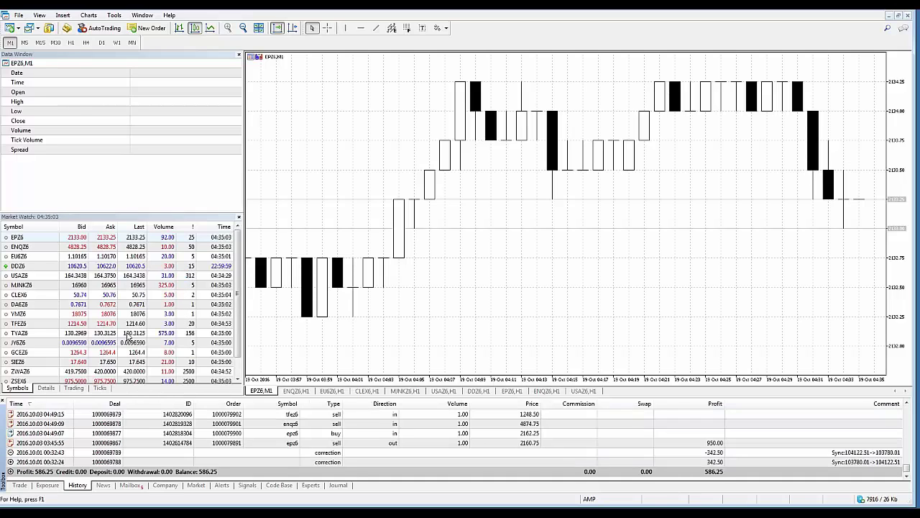
right_click(108, 425)
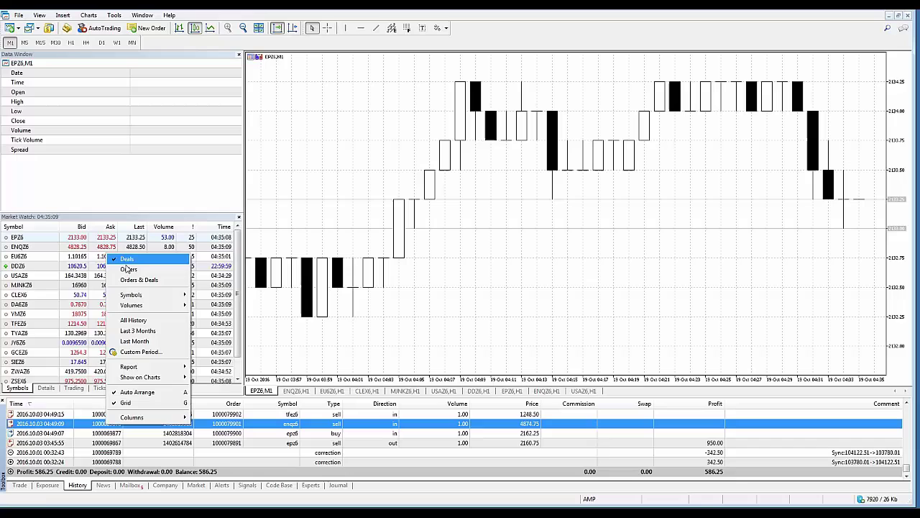
left_click(132, 282)
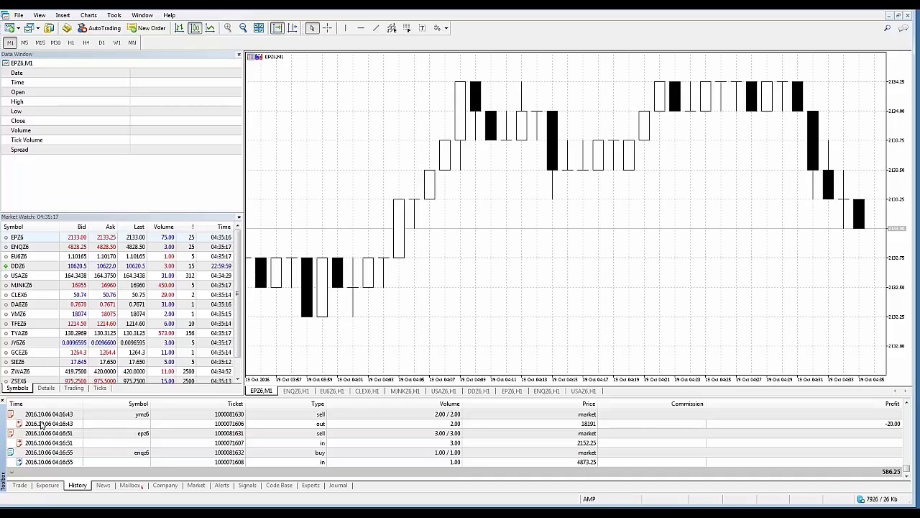
Step: Switch the History view from Orders & Deals back to Deals only
right_click(42, 424)
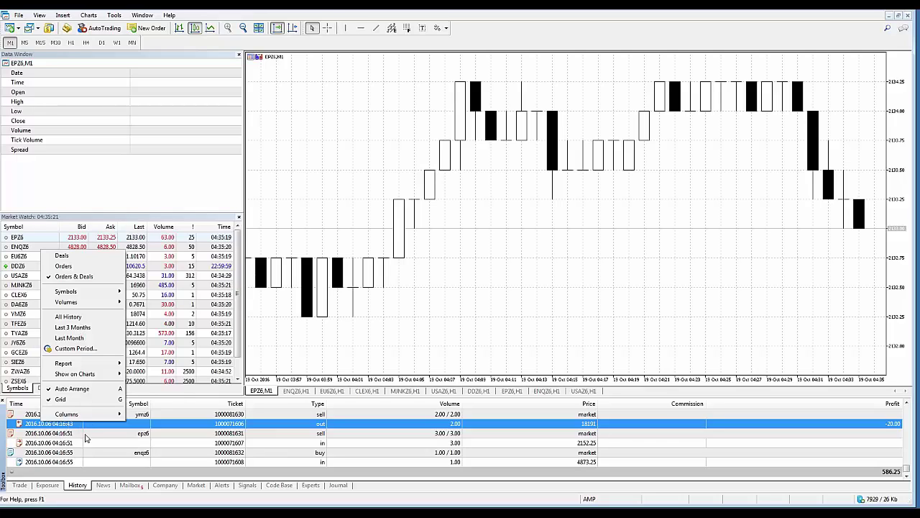
left_click(108, 433)
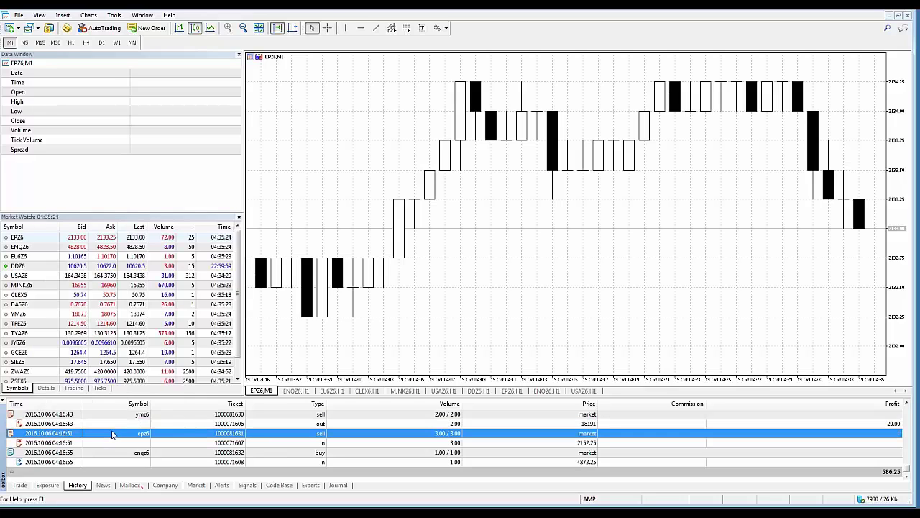
right_click(108, 432)
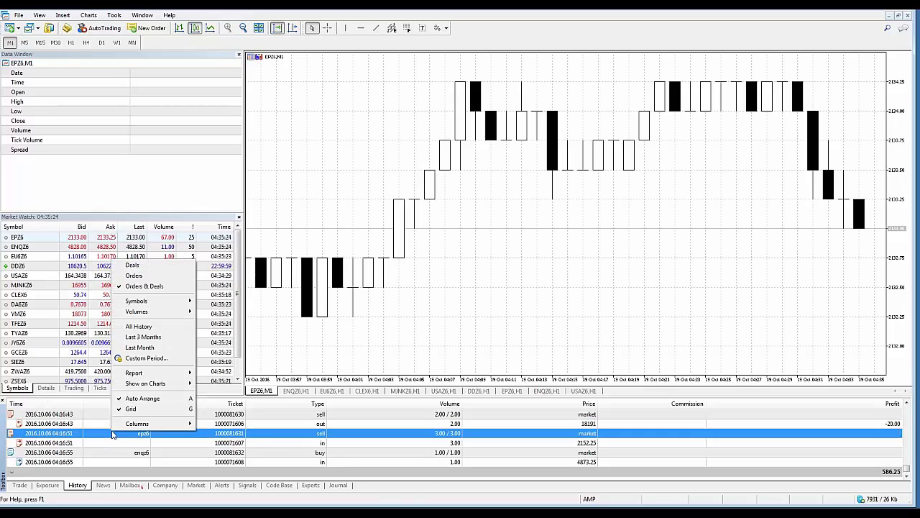
left_click(134, 265)
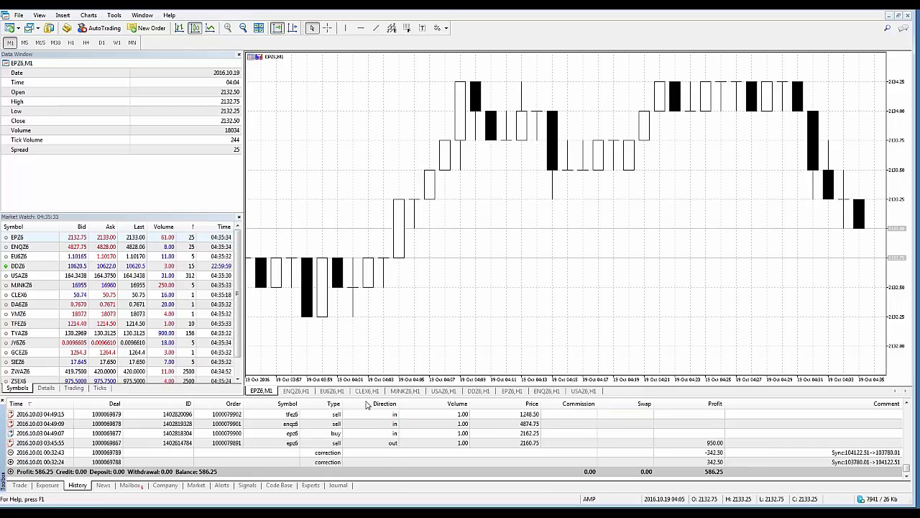
right_click(378, 425)
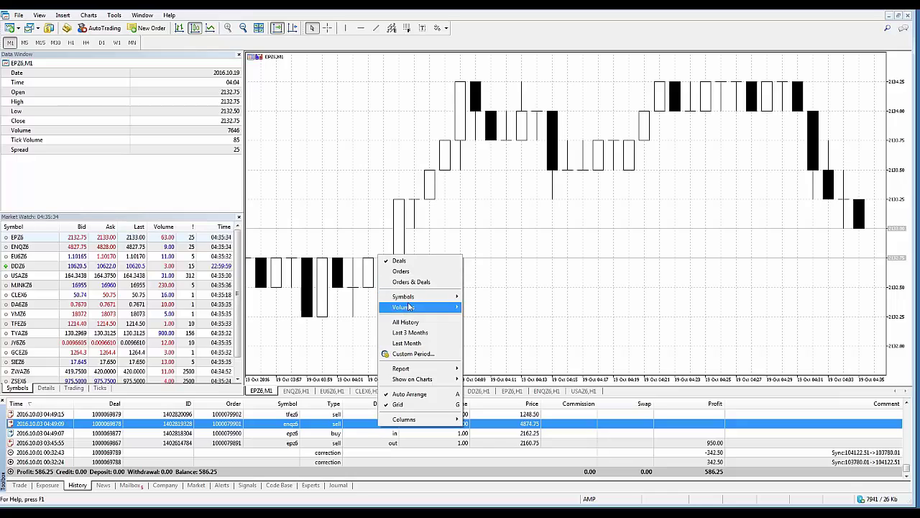
mouse_move(410, 307)
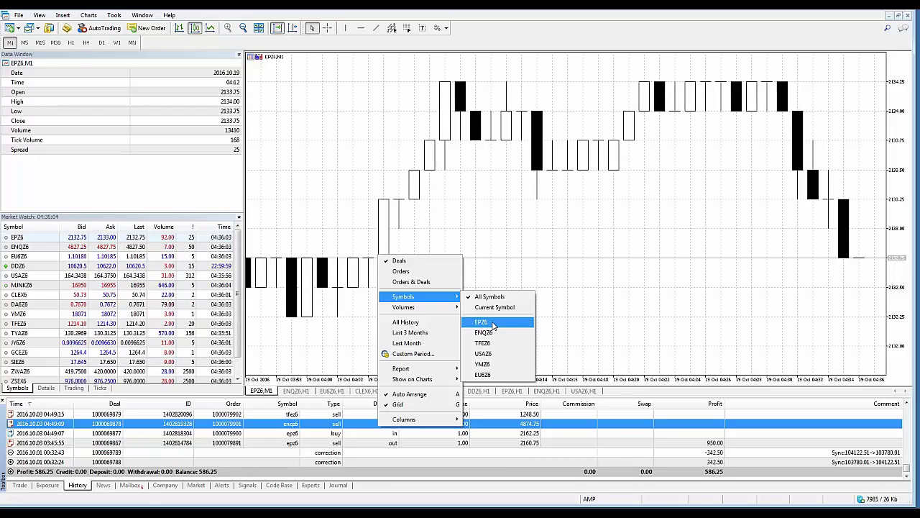
left_click(493, 324)
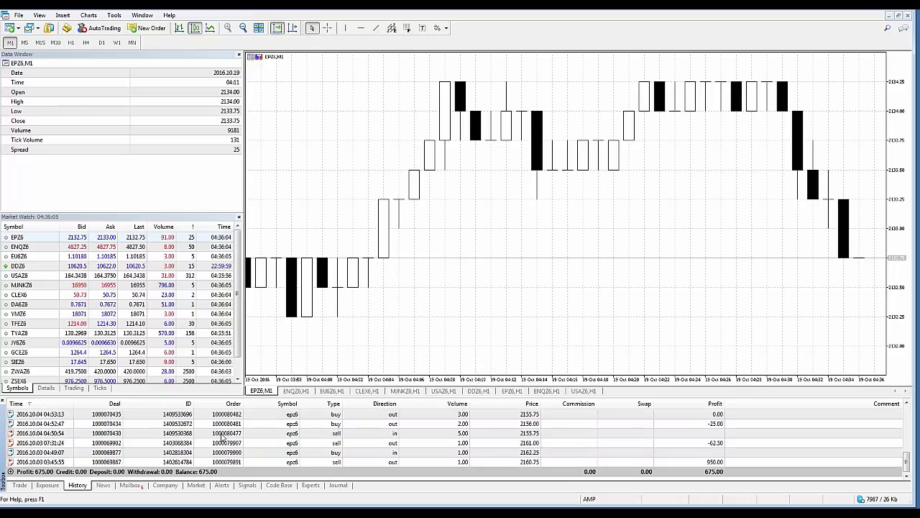
left_click(291, 415)
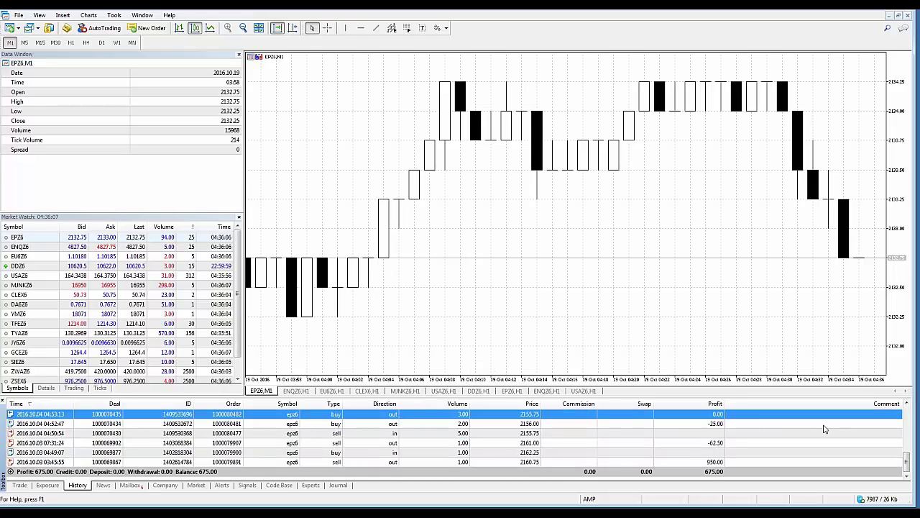
mouse_move(905, 461)
left_mouse_down()
mouse_move(906, 424)
mouse_move(906, 466)
left_mouse_up()
left_click(287, 432)
right_click(287, 433)
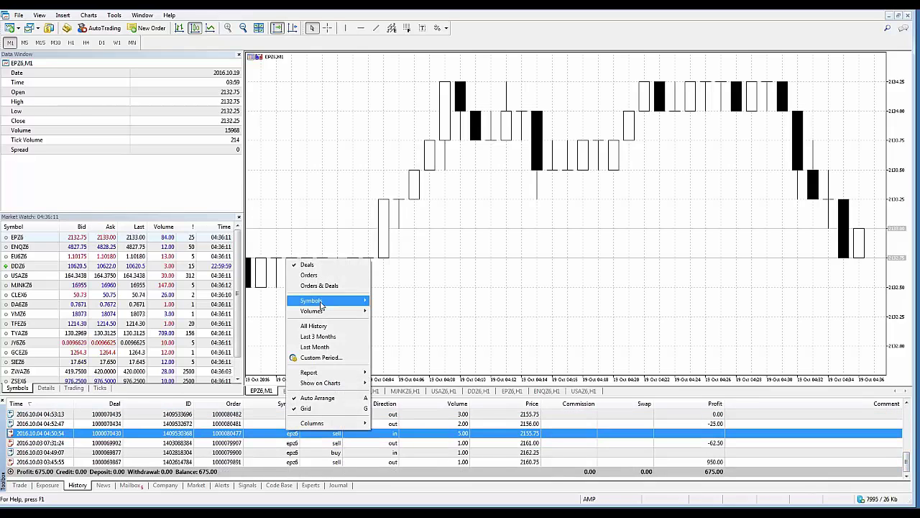
mouse_move(321, 305)
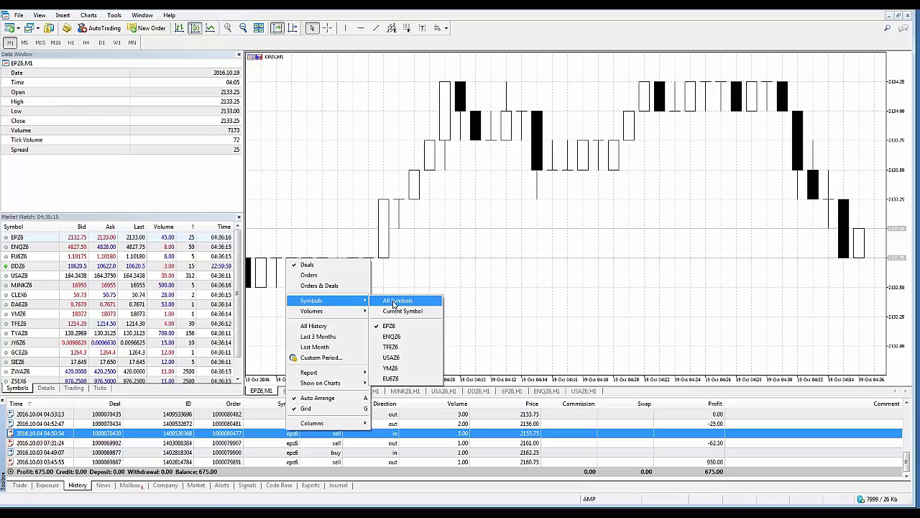
left_click(395, 300)
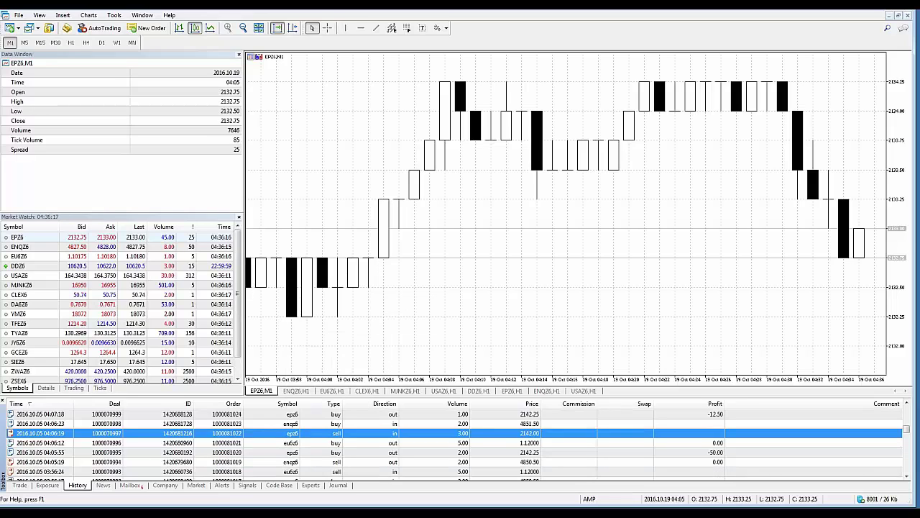
Step: Bring up the History context menu's Last 3 Months period options
right_click(291, 453)
mouse_move(353, 336)
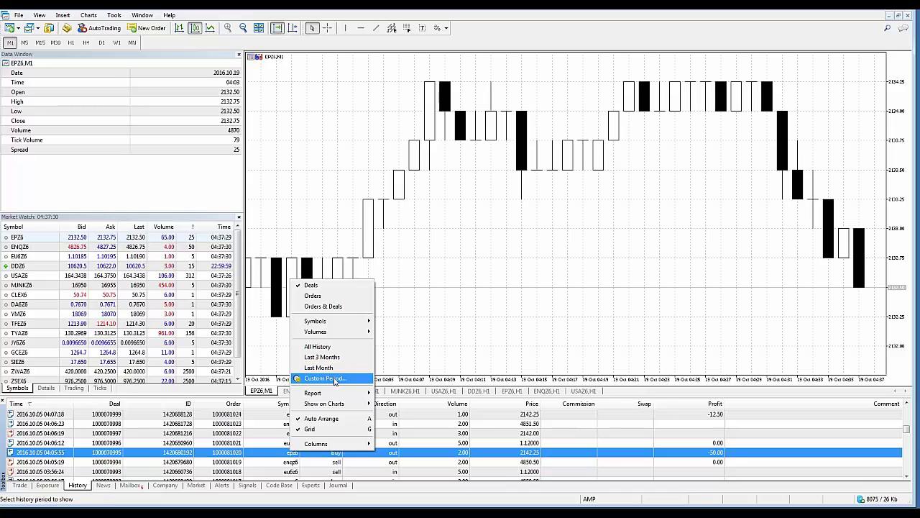
Step: Apply a custom History period from 10/1/2016 to 10/20/2016
left_click(342, 379)
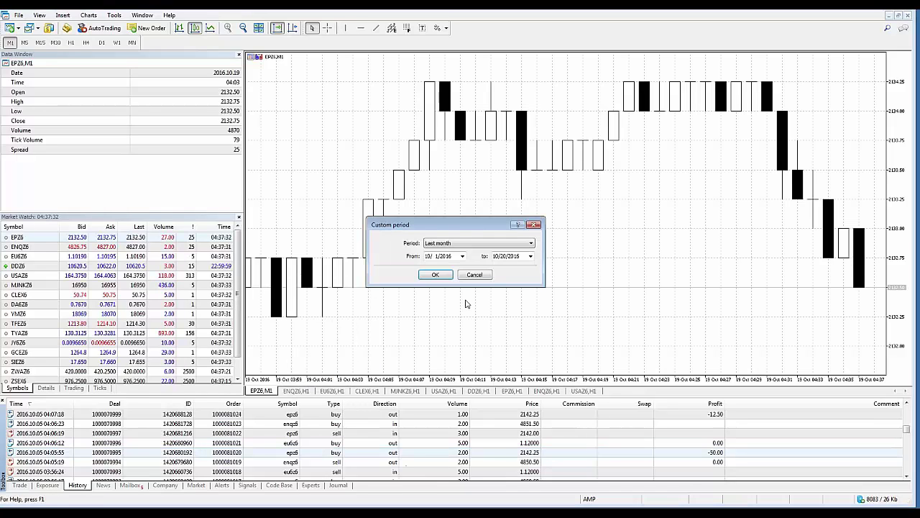
left_click(462, 256)
left_click(473, 238)
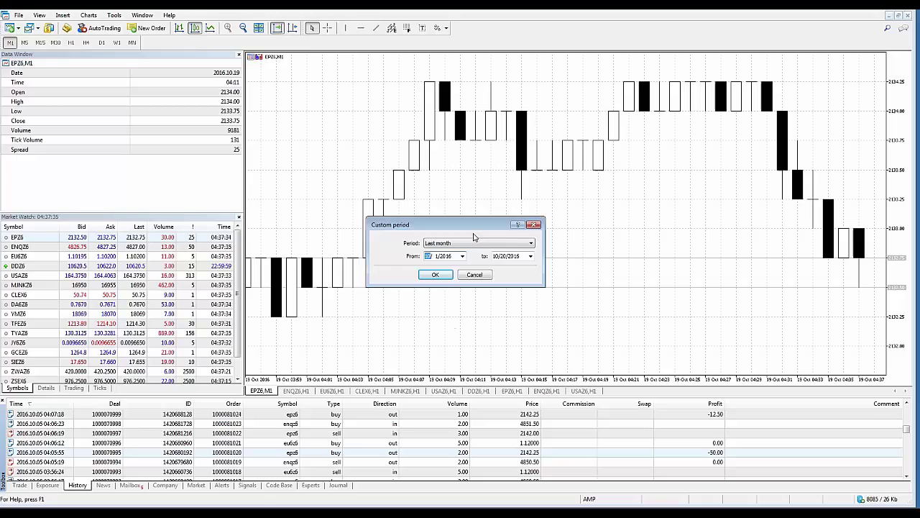
left_click(530, 257)
left_click(503, 235)
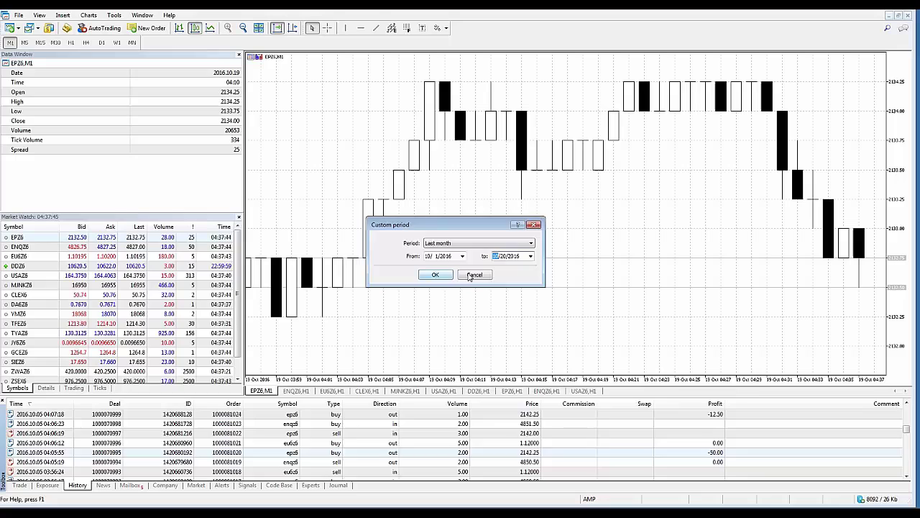
left_click(438, 276)
right_click(311, 429)
Step: Show the History Columns submenu listing ID, Commission, Swap and Comment
mouse_move(355, 376)
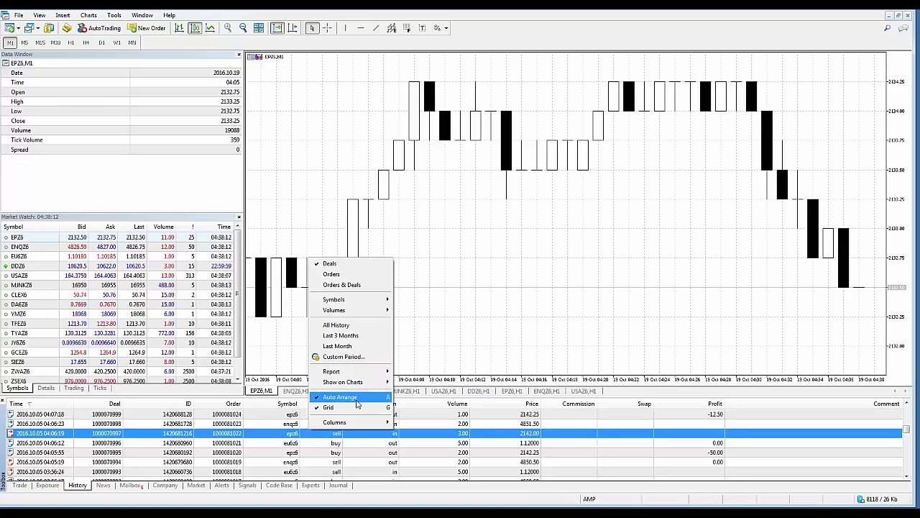
mouse_move(354, 423)
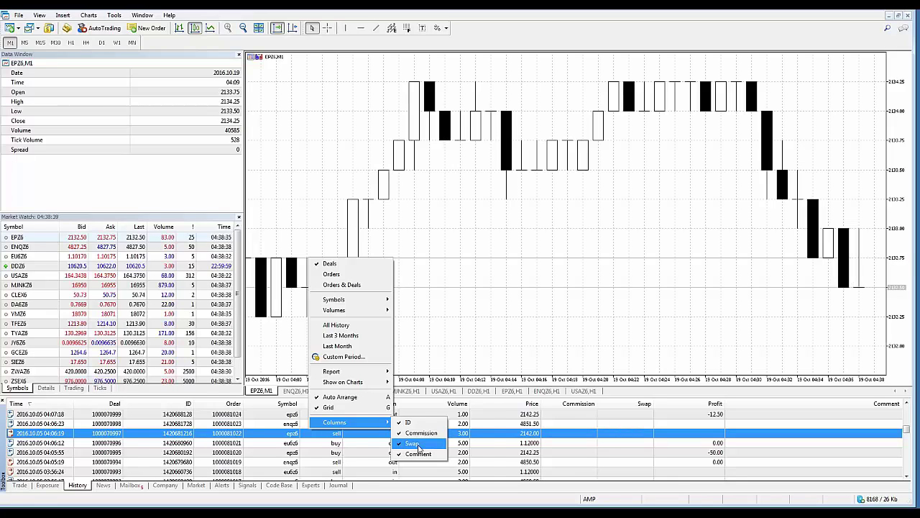
Step: Uncheck the Swap column, then sort the deal history by Time, oldest first
left_click(418, 444)
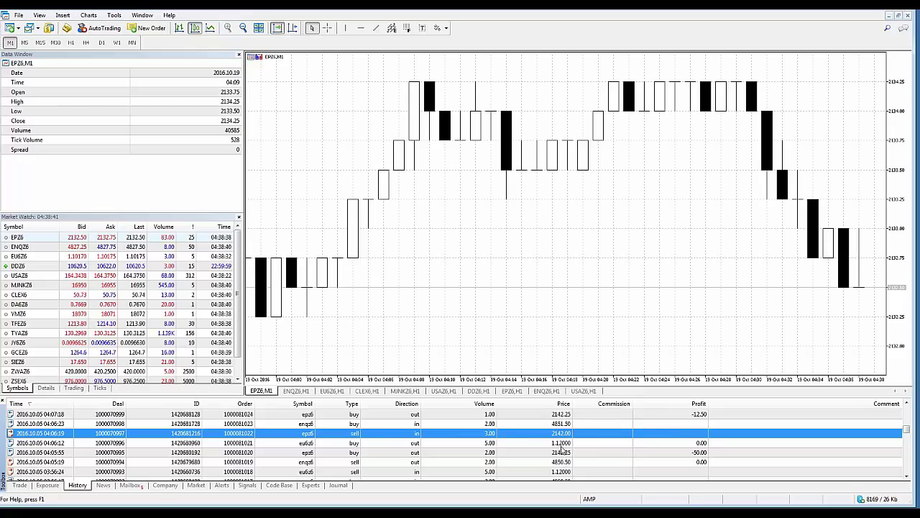
right_click(301, 434)
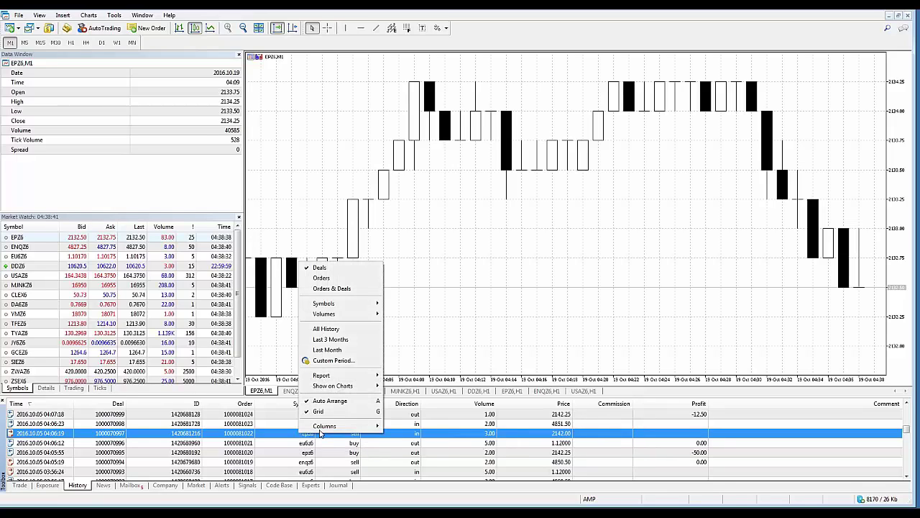
mouse_move(323, 428)
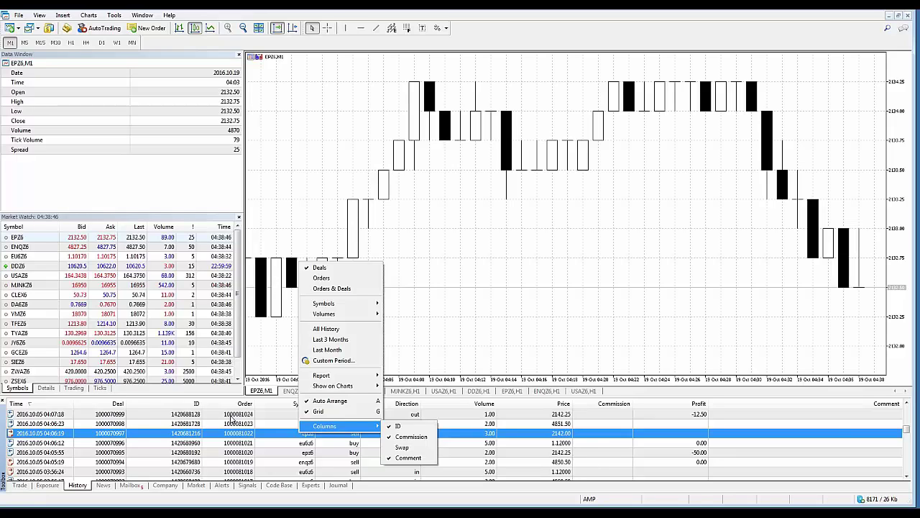
left_click(30, 405)
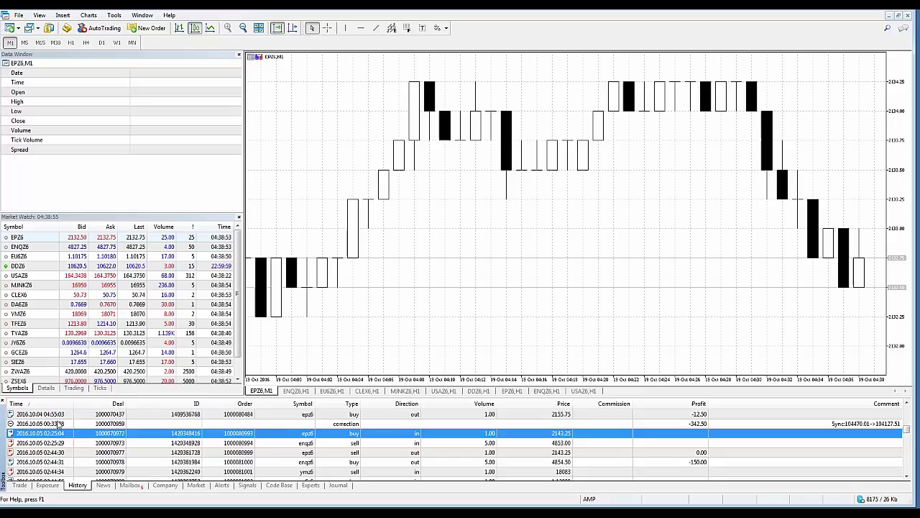
Step: Sort the deals by Time oldest first, browse the list, then flip to newest first
left_click(36, 405)
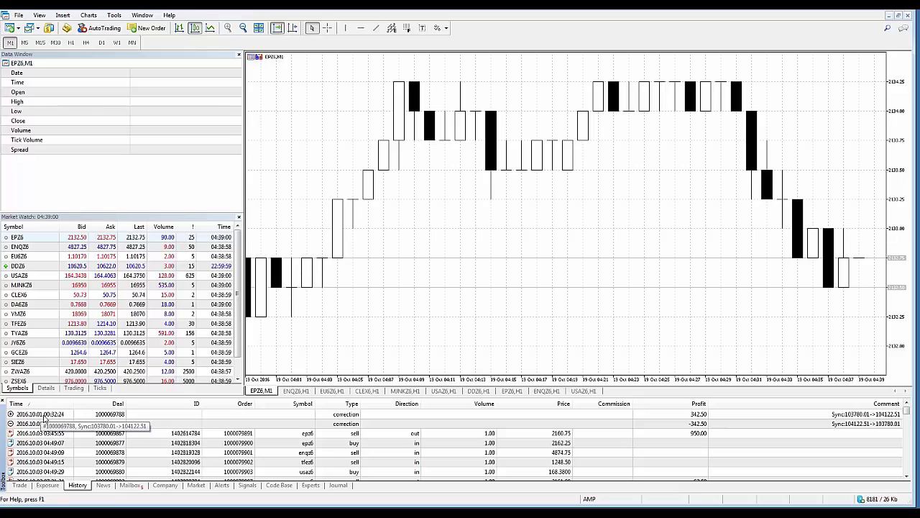
left_click(41, 417)
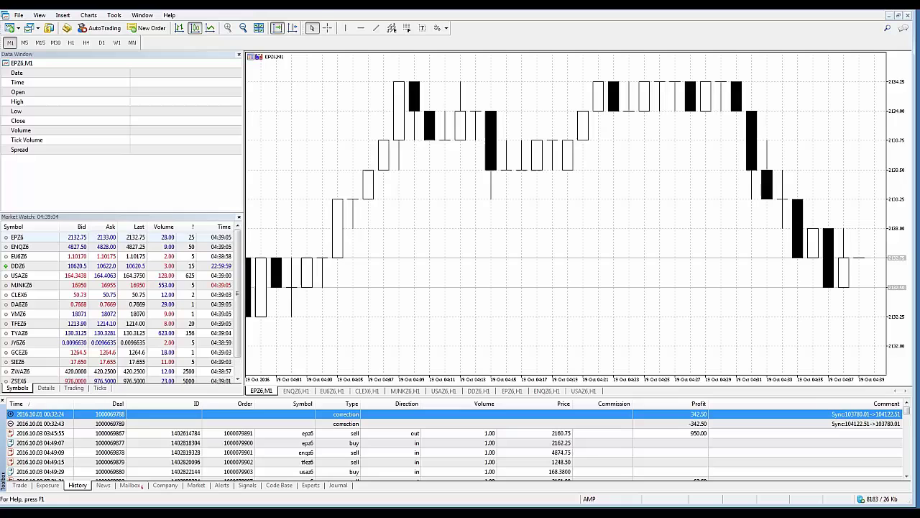
scroll(78, 431, "down", 5)
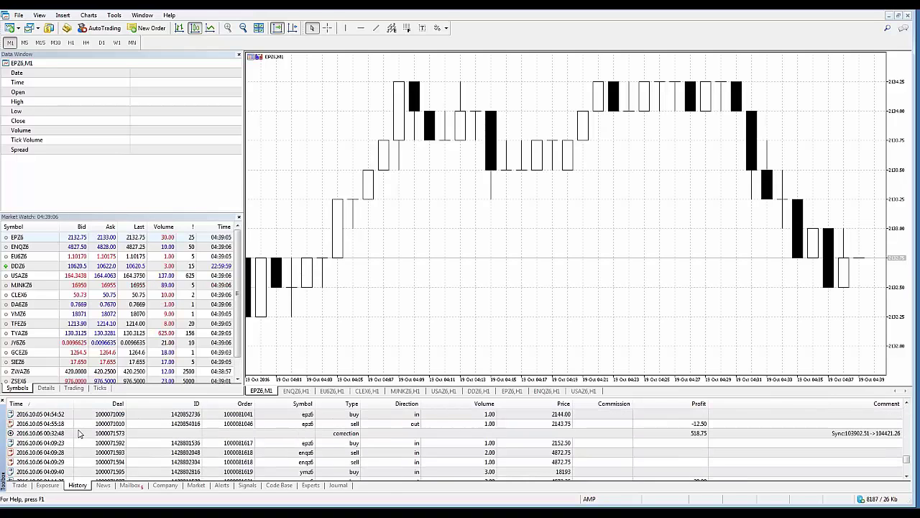
scroll(65, 442, "down", 5)
scroll(55, 452, "up", 10)
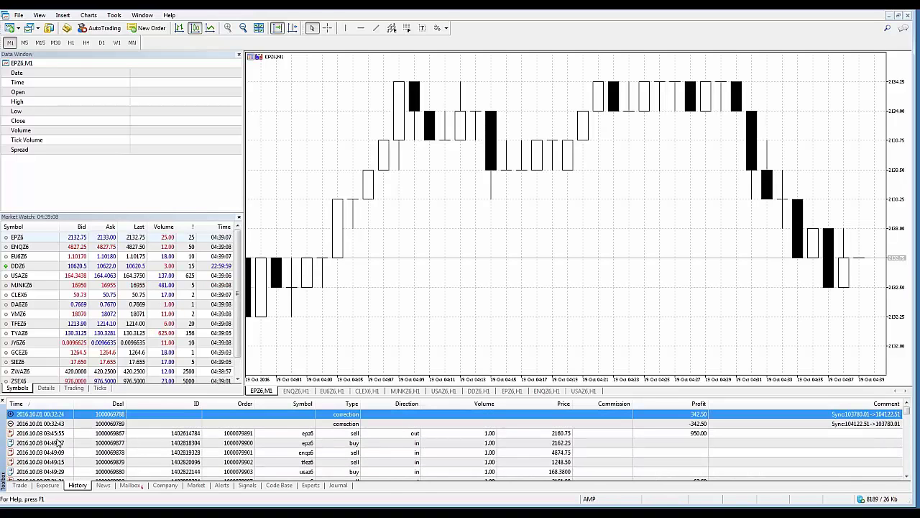
left_click(28, 405)
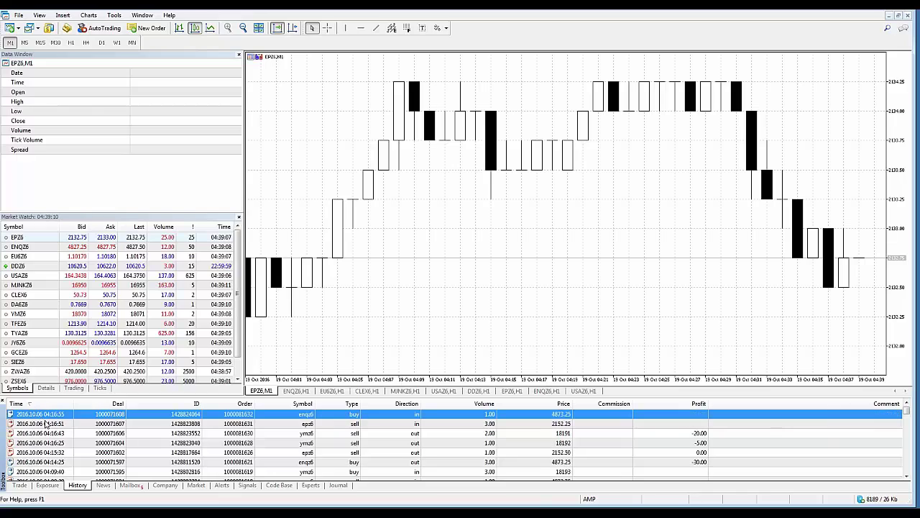
Step: Try sorting by Deal, ID, Order, Symbol and Type, then sort by Time oldest first again
left_click(115, 403)
left_click(183, 403)
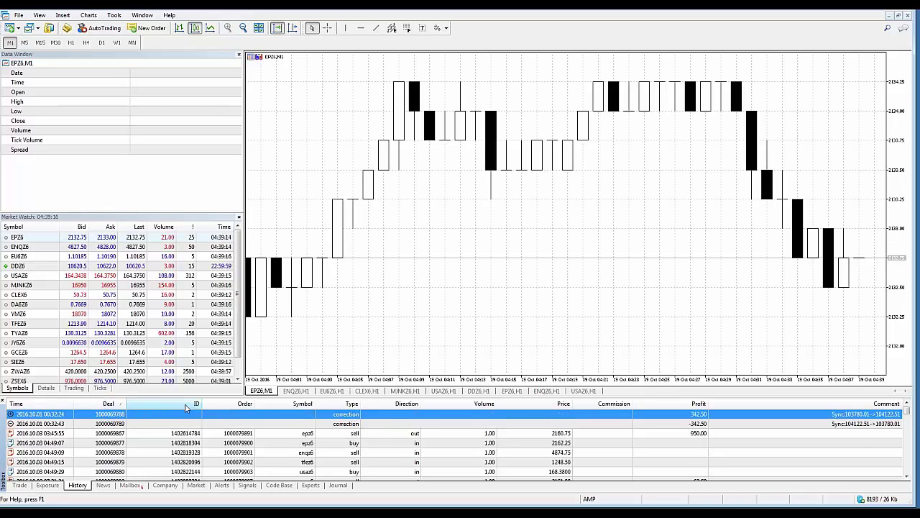
left_click(235, 403)
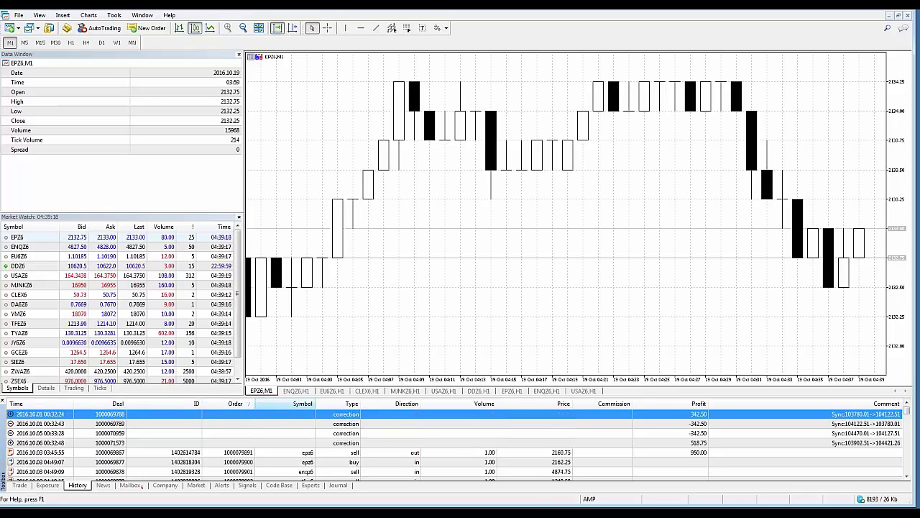
left_click(303, 403)
left_click(341, 403)
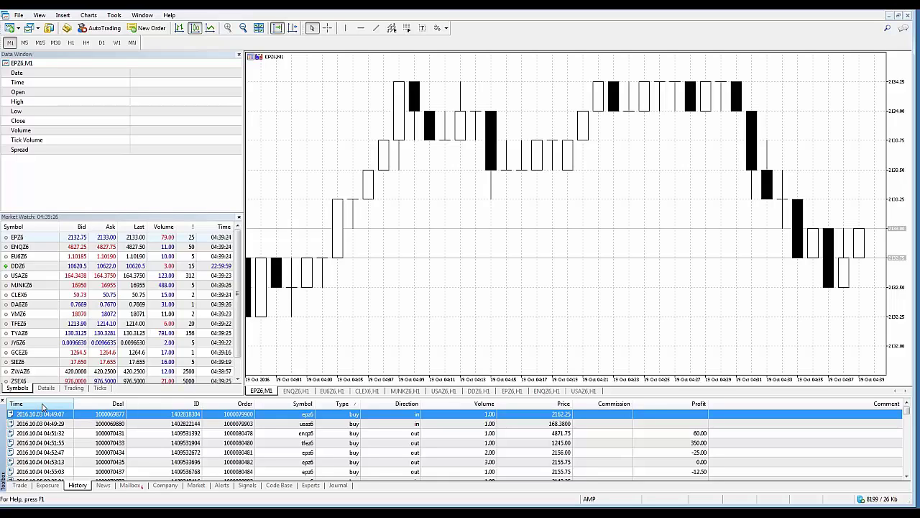
mouse_move(906, 415)
left_mouse_down()
mouse_move(908, 475)
mouse_move(908, 409)
left_mouse_up()
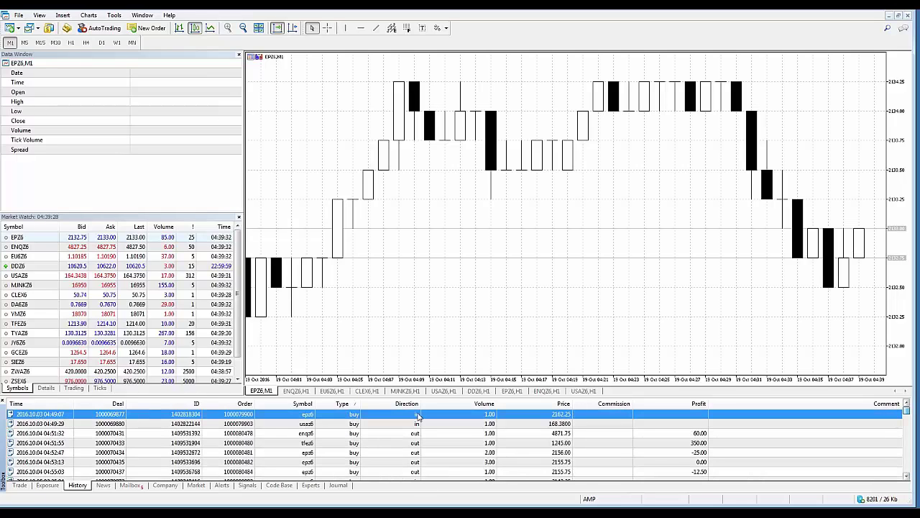
left_click(32, 407)
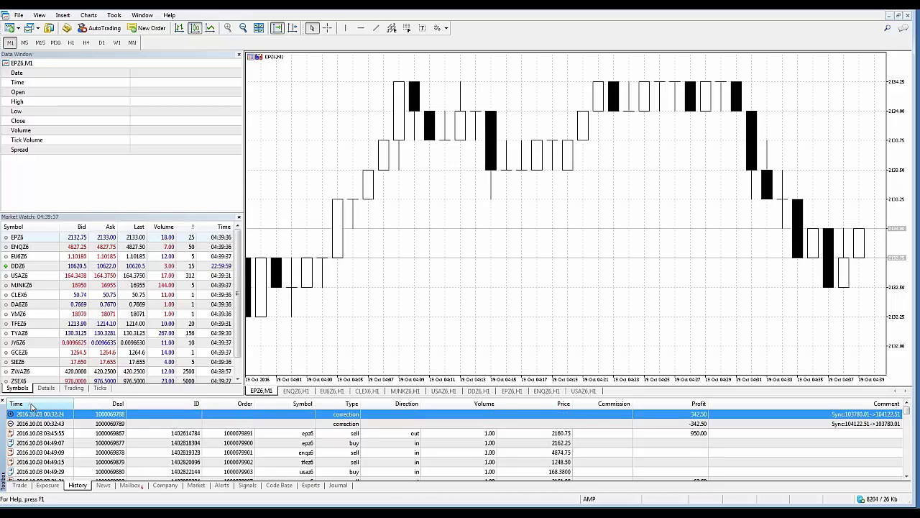